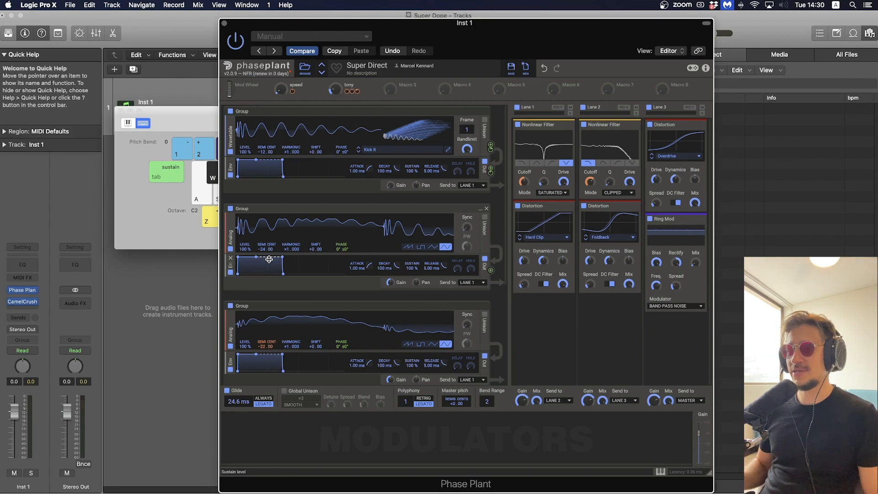
Audition the Super Direct patch by playing notes while sweeping the speed macro up and back down to its minimum.
{"action": "left_click", "coordinate": [154, 361]}
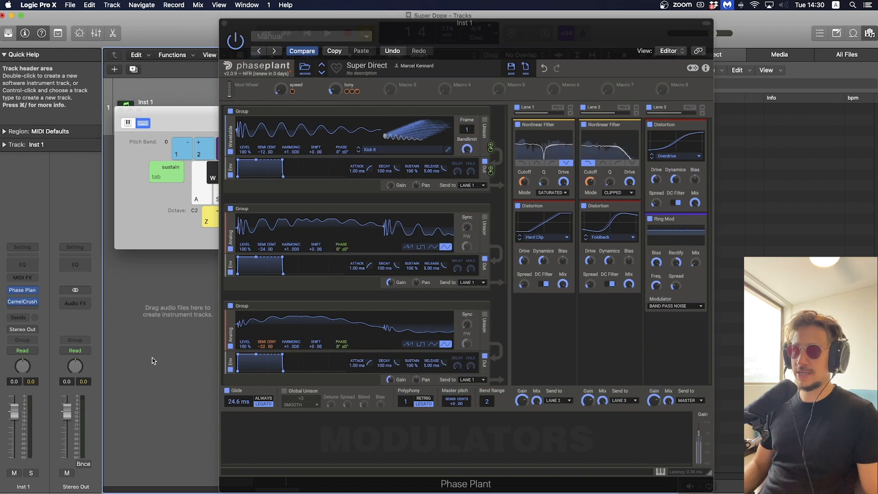
{"action": "key", "text": "f"}
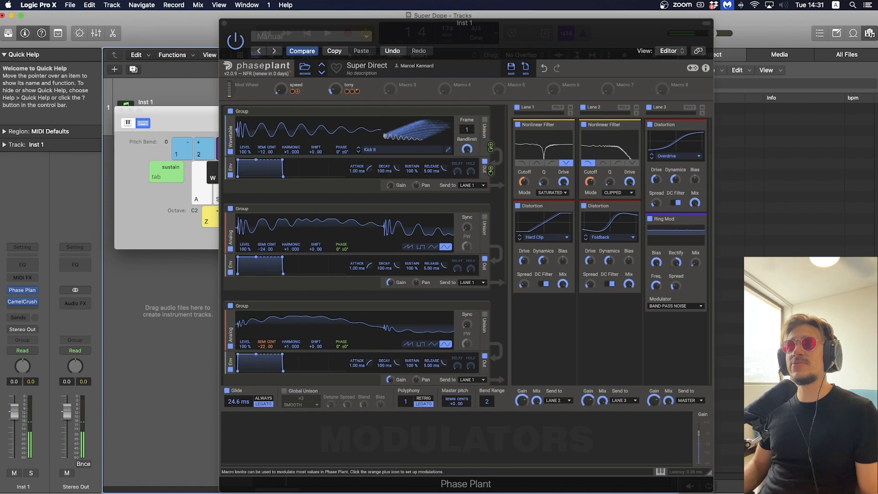
{"action": "left_click", "coordinate": [281, 89]}
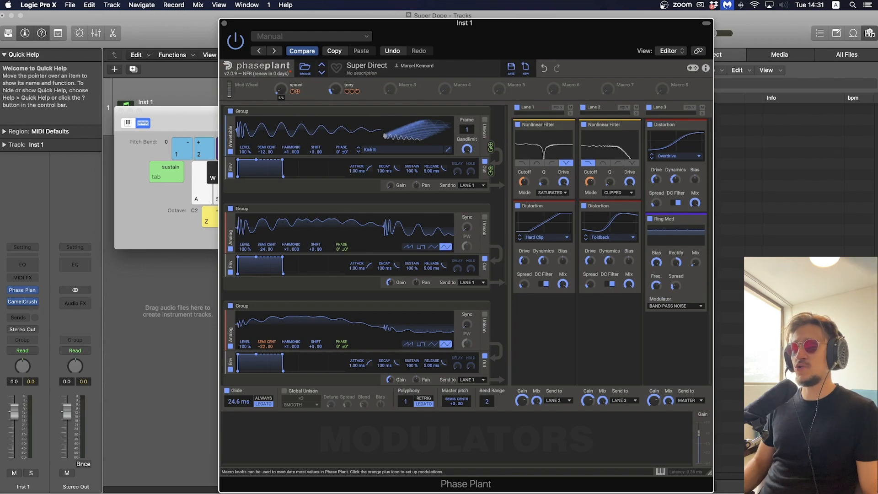
{"action": "left_click_drag", "start_coordinate": [281, 89], "coordinate": [281, 52]}
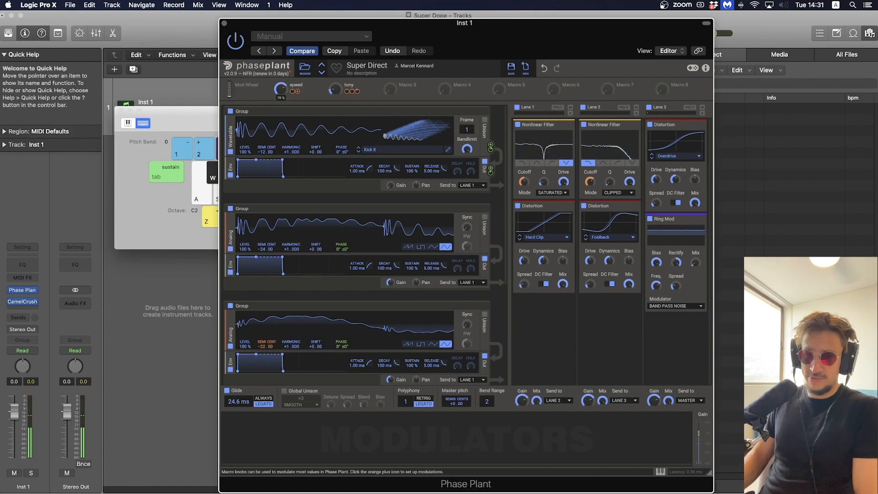
{"action": "left_click_drag", "start_coordinate": [281, 40], "coordinate": [281, 93]}
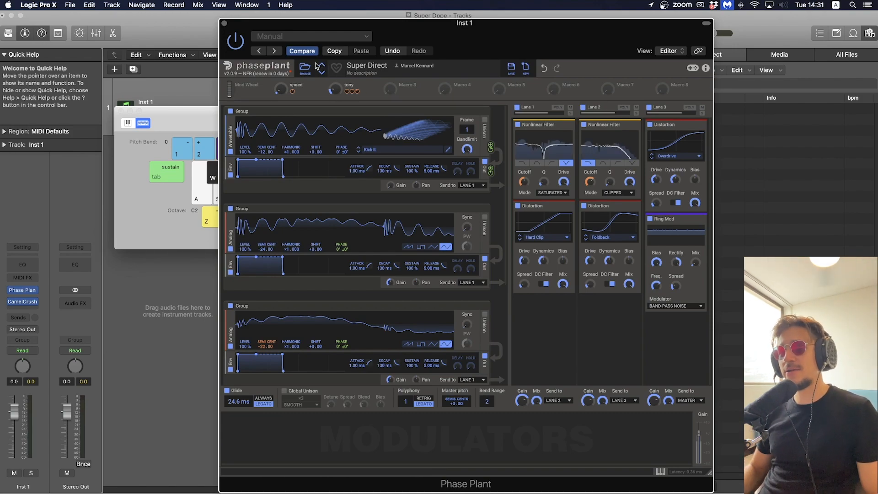
{"action": "mouse_move", "coordinate": [335, 89]}
{"action": "left_mouse_down"}
{"action": "mouse_move", "coordinate": [335, 52]}
{"action": "mouse_move", "coordinate": [334, 91]}
{"action": "left_mouse_up"}
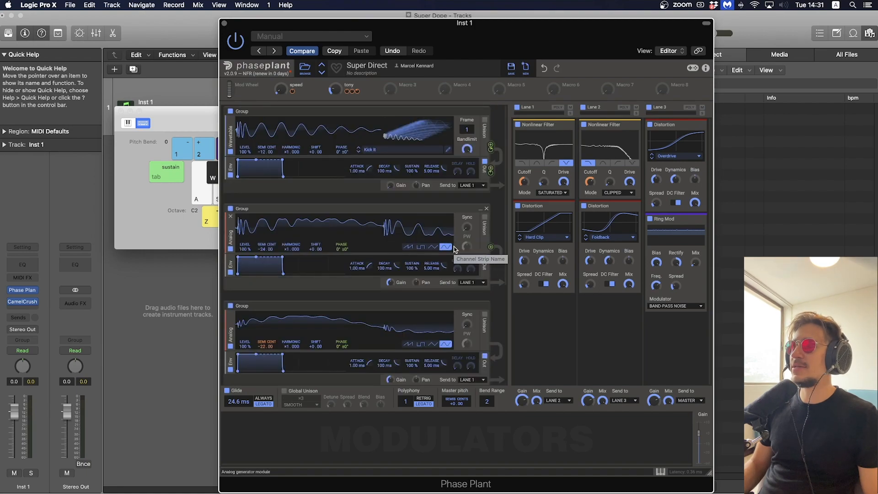
Disable effect lanes 1, 2 and 3 so only the dry generators are heard.
{"action": "left_click", "coordinate": [517, 107]}
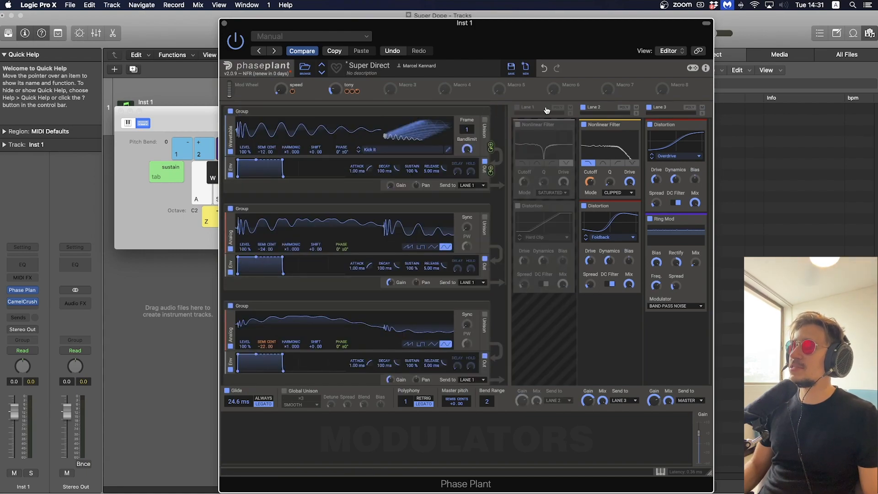
{"action": "left_click", "coordinate": [583, 107]}
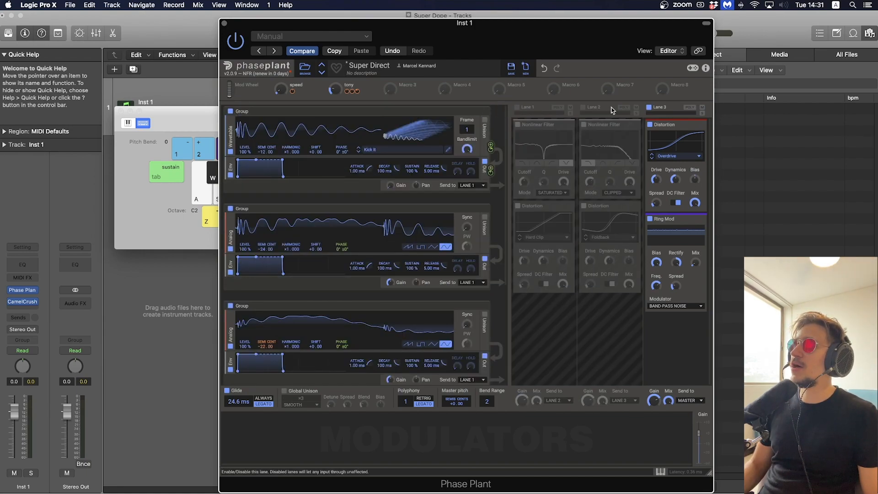
{"action": "left_click", "coordinate": [648, 107]}
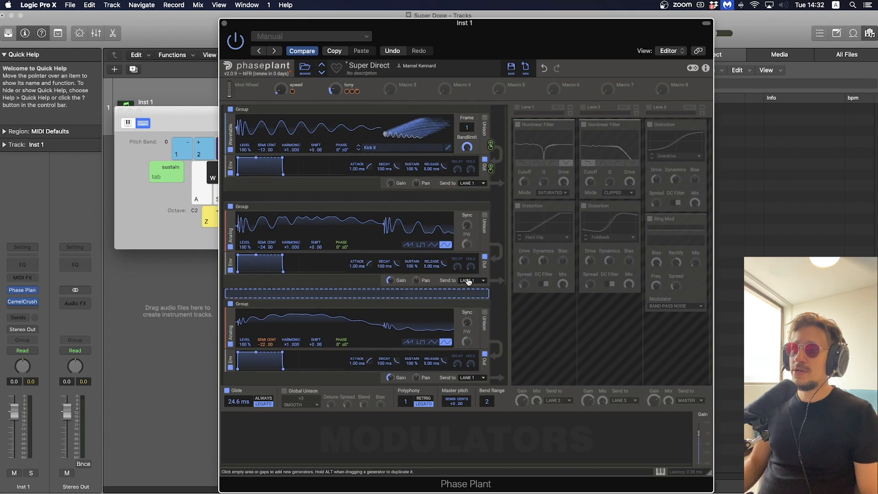
Look through the generator groups and view the Kick It wavetable in the Sweeps wavetable folder without replacing it.
{"action": "scroll", "coordinate": [363, 269], "scroll_direction": "down", "scroll_amount": 2}
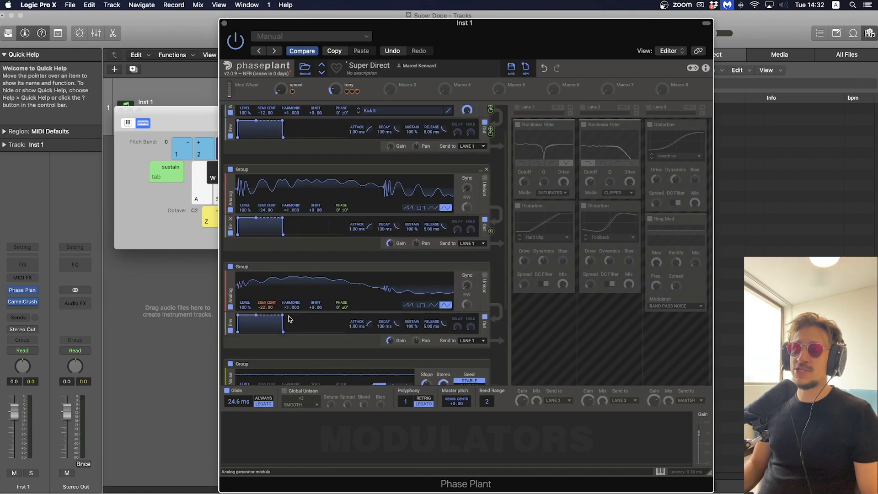
{"action": "scroll", "coordinate": [297, 288], "scroll_direction": "down", "scroll_amount": 1}
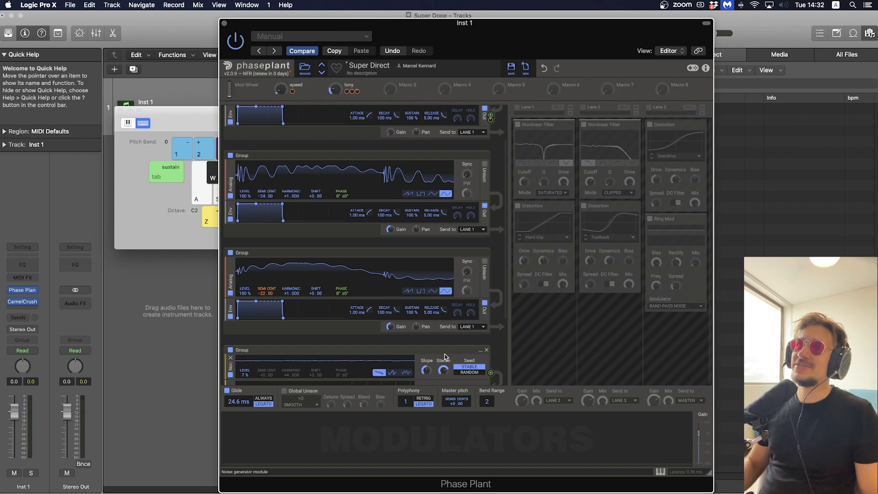
{"action": "scroll", "coordinate": [402, 147], "scroll_direction": "up", "scroll_amount": 3}
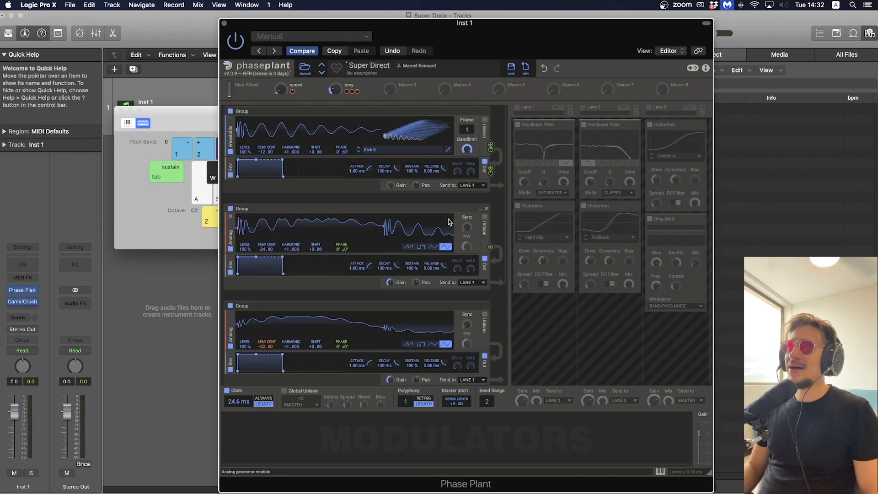
{"action": "left_click", "coordinate": [402, 148]}
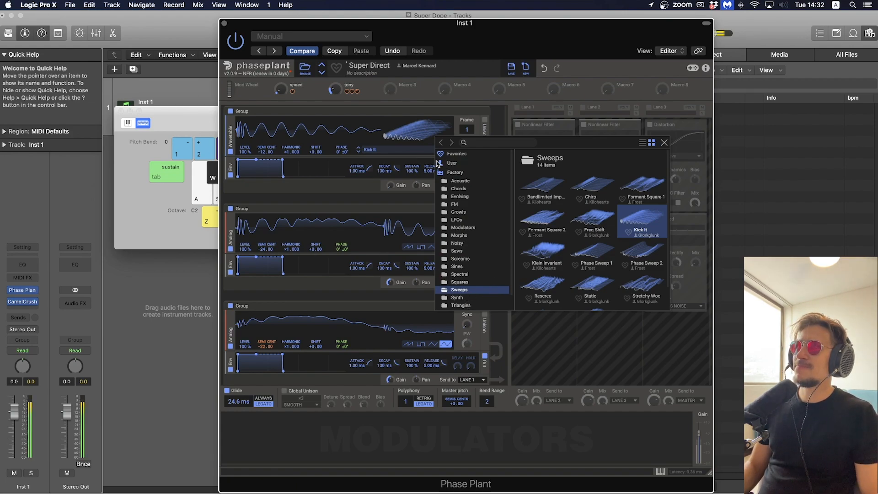
{"action": "left_click", "coordinate": [665, 143]}
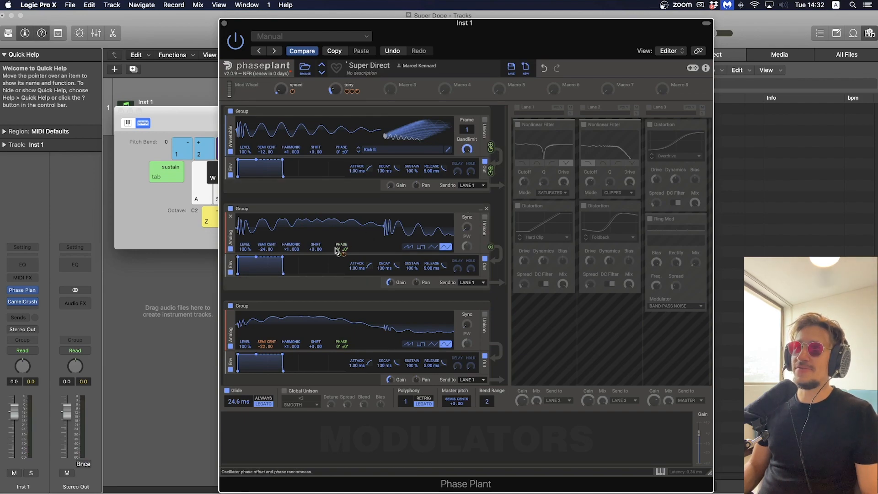
Inspect the wavetable group's modulation of the analog oscillators' phase and test the speed macro's effect on the third group's pitch.
{"action": "left_click_drag", "start_coordinate": [491, 147], "coordinate": [339, 258]}
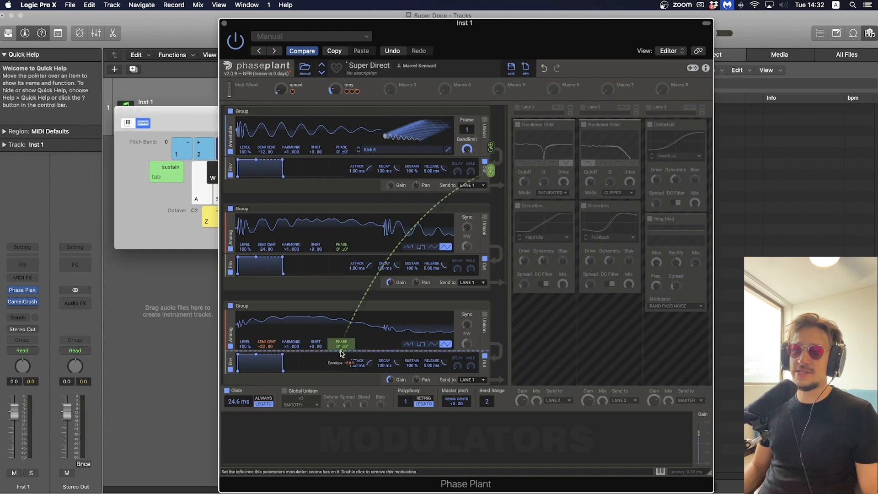
{"action": "scroll", "coordinate": [459, 303], "scroll_direction": "down", "scroll_amount": 1}
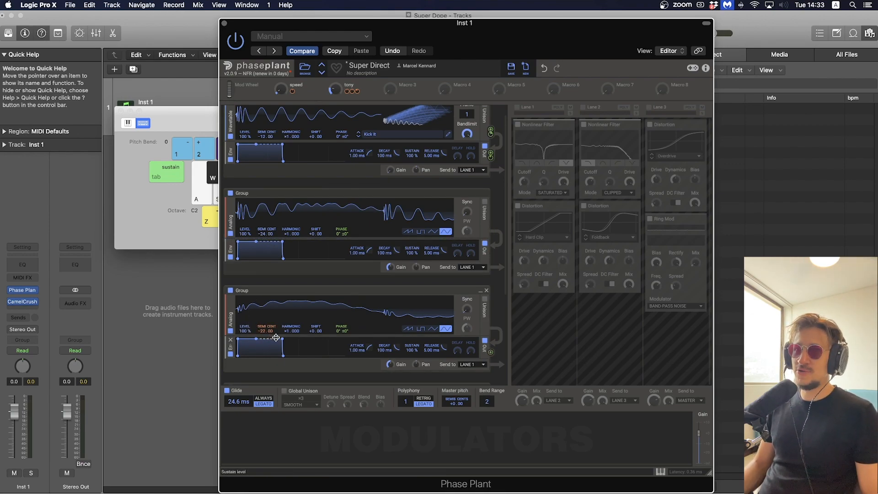
{"action": "left_click_drag", "start_coordinate": [270, 333], "coordinate": [263, 328]}
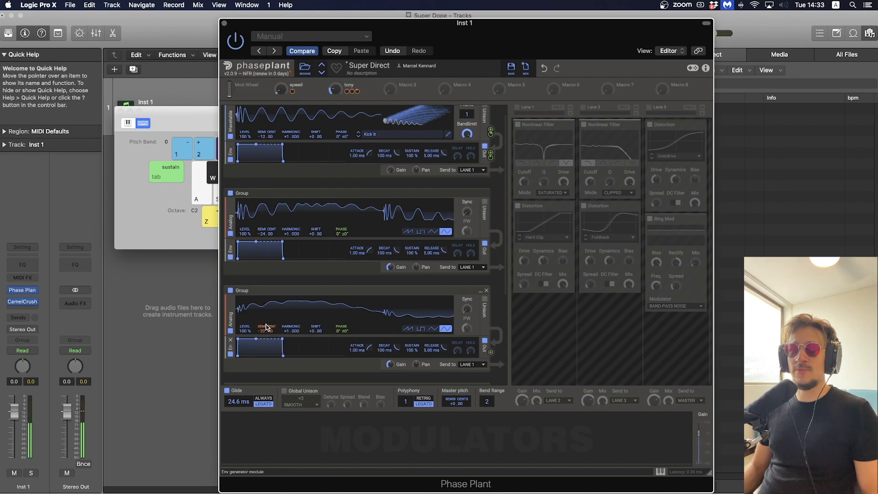
{"action": "mouse_move", "coordinate": [268, 338]}
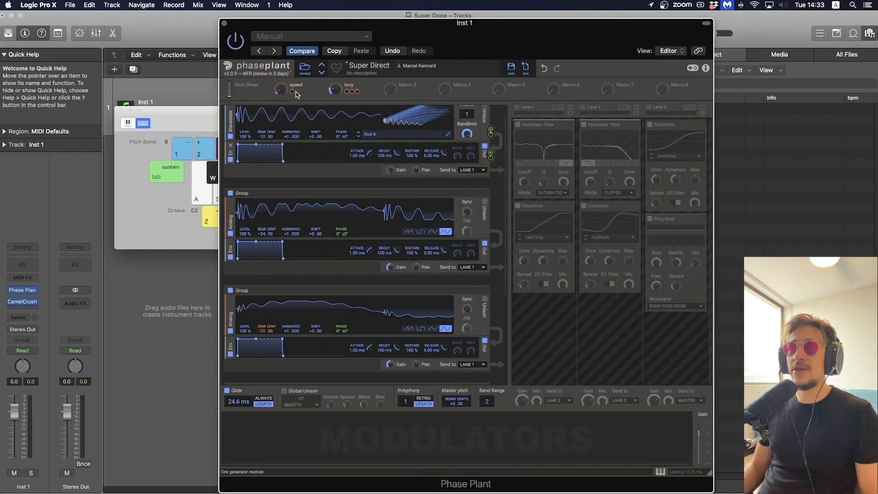
{"action": "mouse_move", "coordinate": [281, 89]}
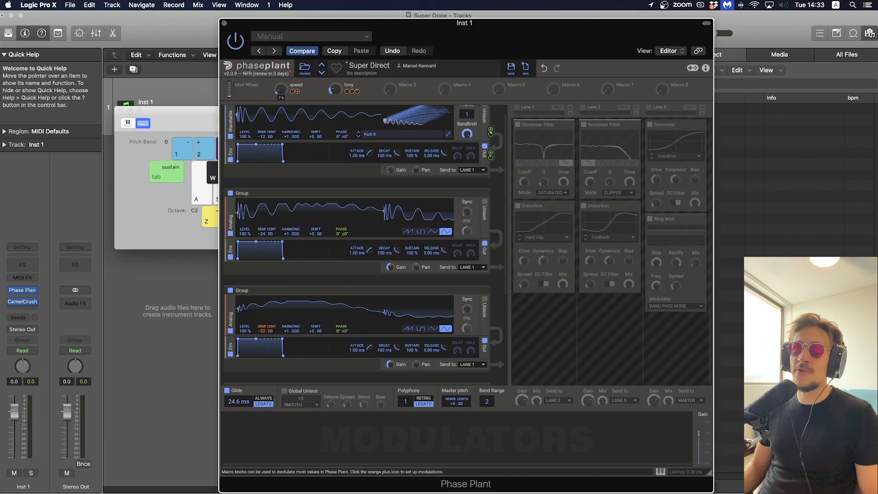
{"action": "mouse_move", "coordinate": [281, 89]}
{"action": "left_mouse_down"}
{"action": "mouse_move", "coordinate": [281, 64]}
{"action": "mouse_move", "coordinate": [281, 83]}
{"action": "left_mouse_up"}
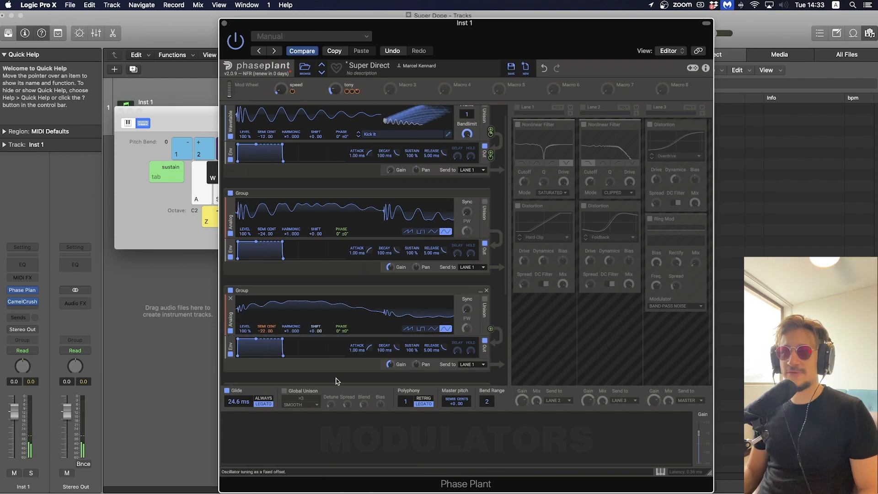
Examine the level of the noise generator in the last group.
{"action": "scroll", "coordinate": [349, 379], "scroll_direction": "down", "scroll_amount": 5}
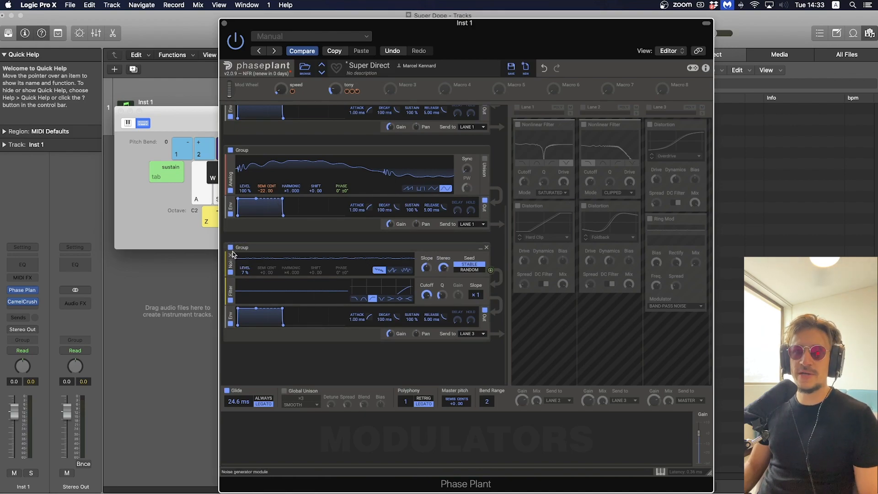
{"action": "mouse_move", "coordinate": [245, 271]}
{"action": "left_mouse_down"}
{"action": "mouse_move", "coordinate": [245, 238]}
{"action": "mouse_move", "coordinate": [245, 272]}
{"action": "left_mouse_up"}
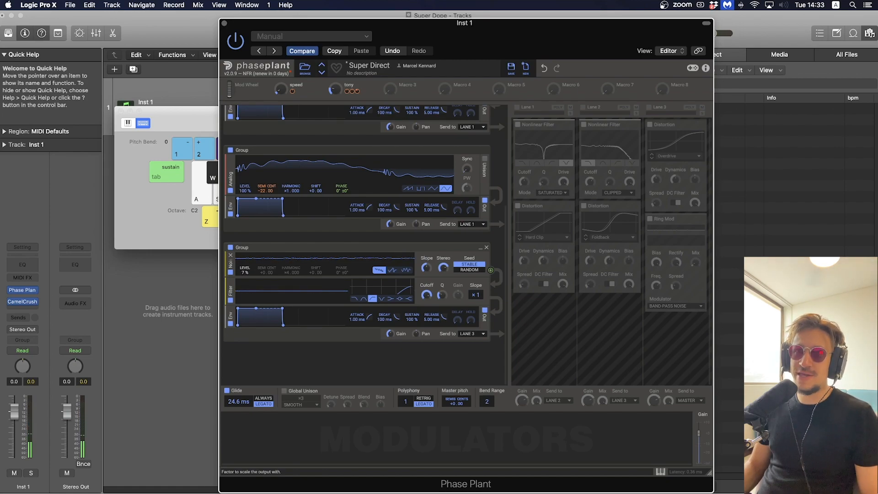
{"action": "left_click_drag", "start_coordinate": [245, 272], "coordinate": [245, 270]}
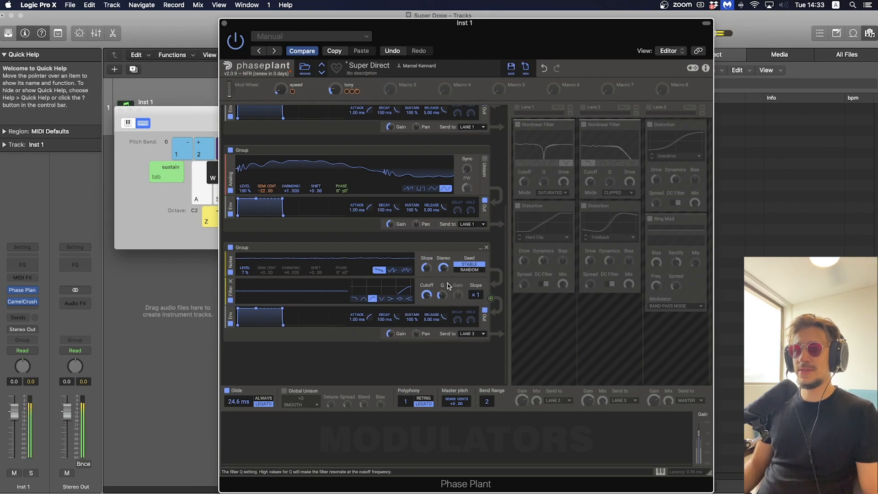
Review all the generator groups, from the wavetable to the filtered noise, while auditioning the dry sound.
{"action": "scroll", "coordinate": [433, 315], "scroll_direction": "up", "scroll_amount": 5}
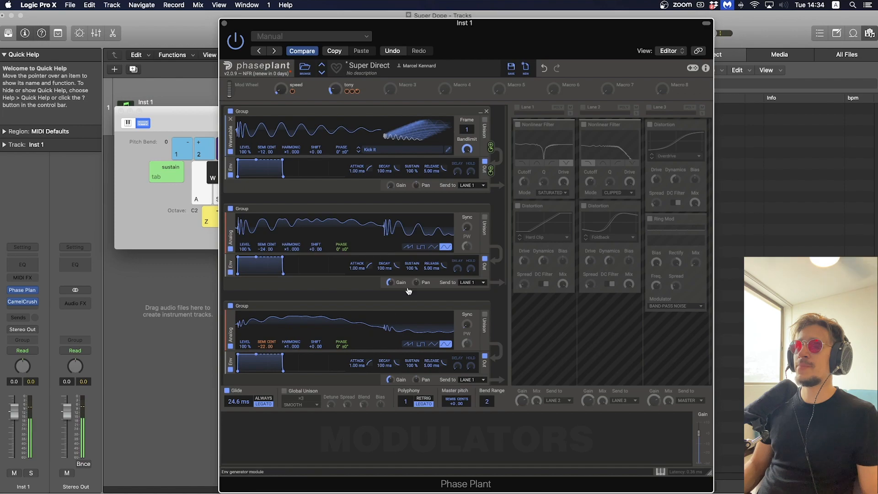
{"action": "scroll", "coordinate": [387, 281], "scroll_direction": "down", "scroll_amount": 5}
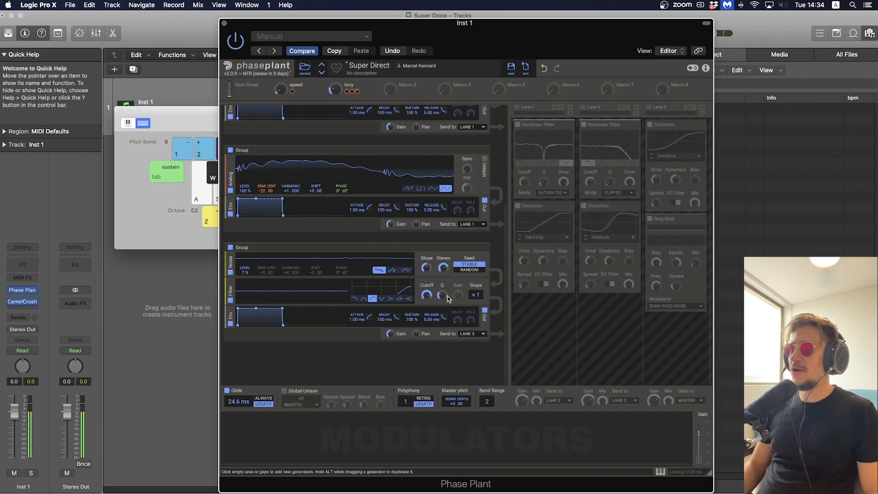
{"action": "scroll", "coordinate": [364, 281], "scroll_direction": "up", "scroll_amount": 1}
{"action": "scroll", "coordinate": [359, 286], "scroll_direction": "up", "scroll_amount": 5}
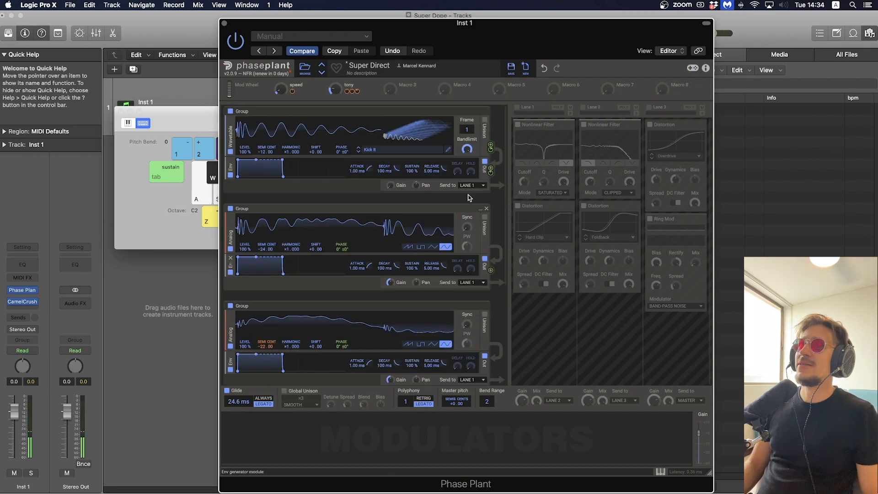
{"action": "scroll", "coordinate": [366, 277], "scroll_direction": "down", "scroll_amount": 6}
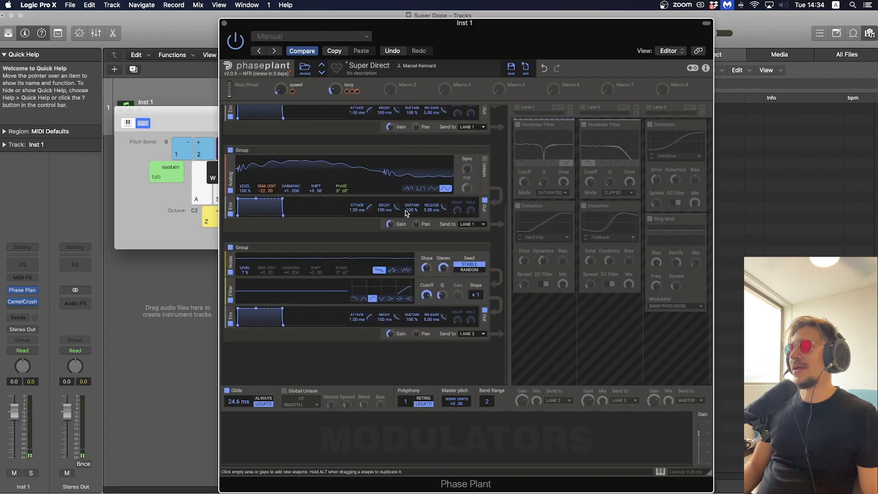
{"action": "scroll", "coordinate": [405, 210], "scroll_direction": "up", "scroll_amount": 8}
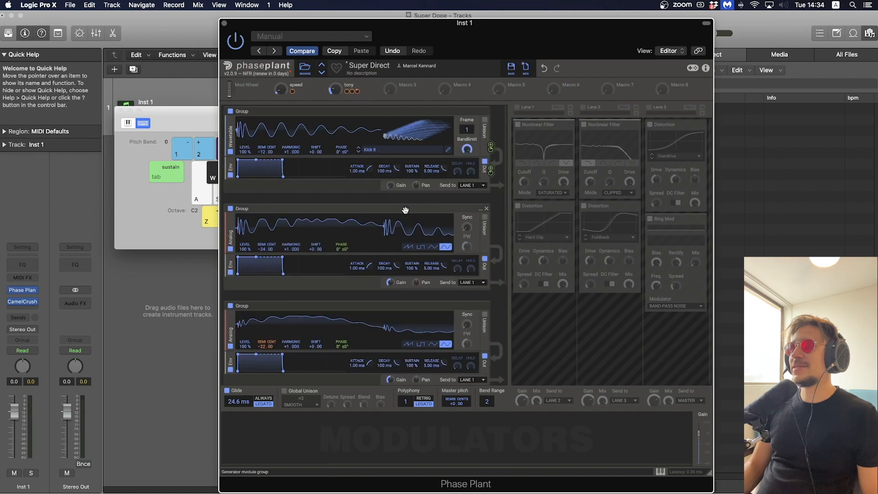
Enable Lane 1 with its Distortion bypassed, and compare the sound with its Nonlinear Filter off and on.
{"action": "left_click", "coordinate": [518, 108]}
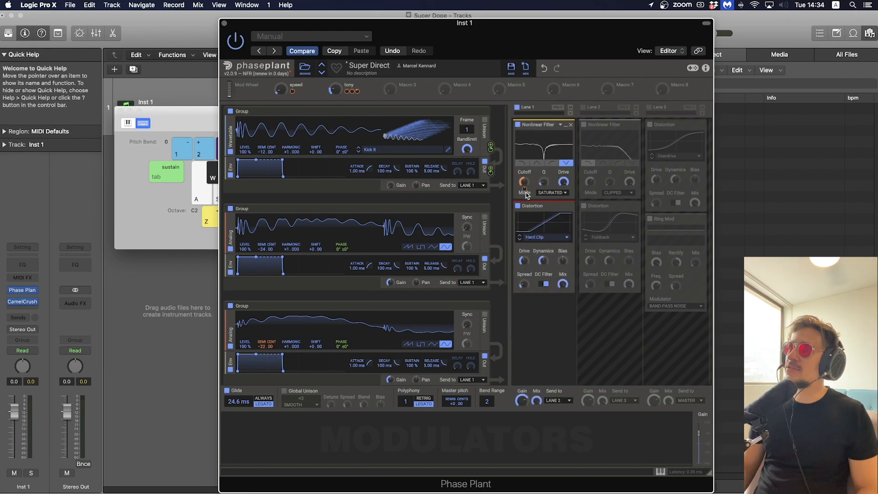
{"action": "left_click", "coordinate": [518, 206]}
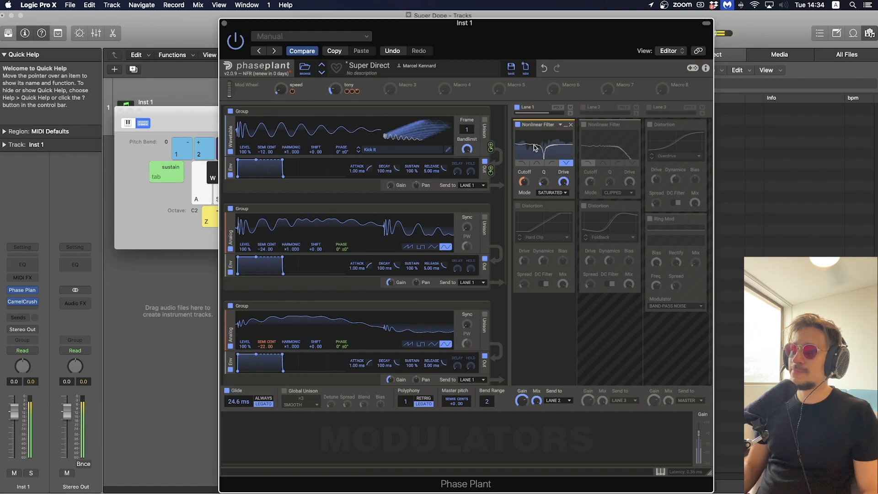
{"action": "left_click", "coordinate": [518, 124]}
{"action": "left_click", "coordinate": [518, 124]}
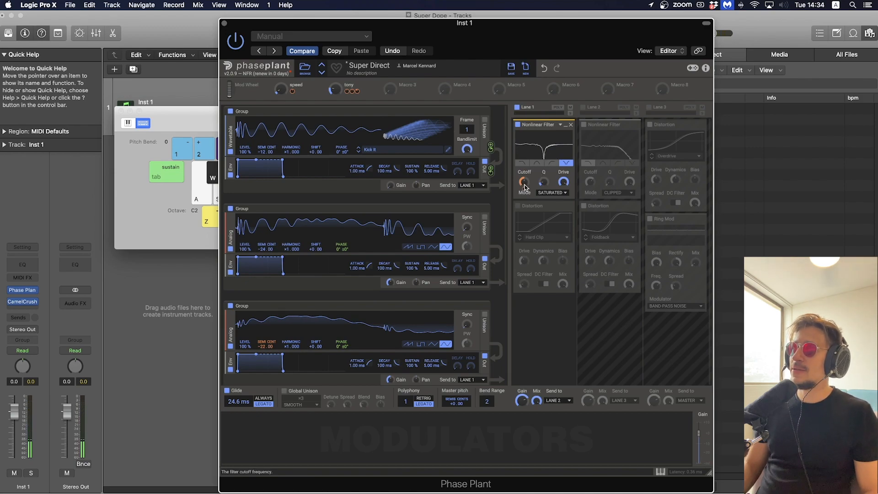
{"action": "mouse_move", "coordinate": [525, 188]}
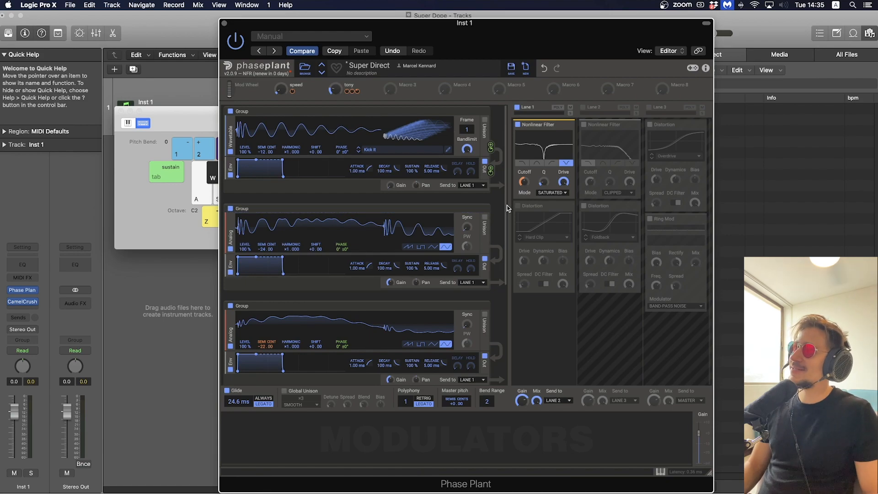
Play a note and re-enable the Hard Clip Distortion in Lane 1.
{"action": "key", "text": "f"}
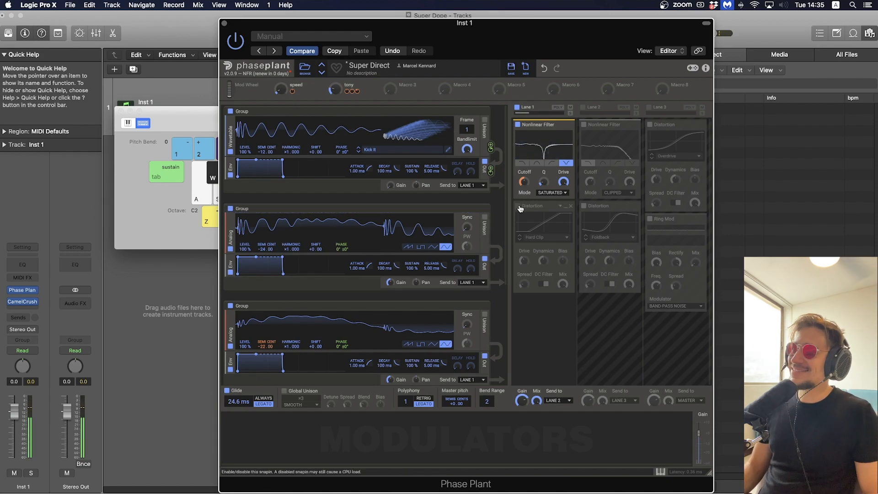
{"action": "left_click", "coordinate": [520, 206]}
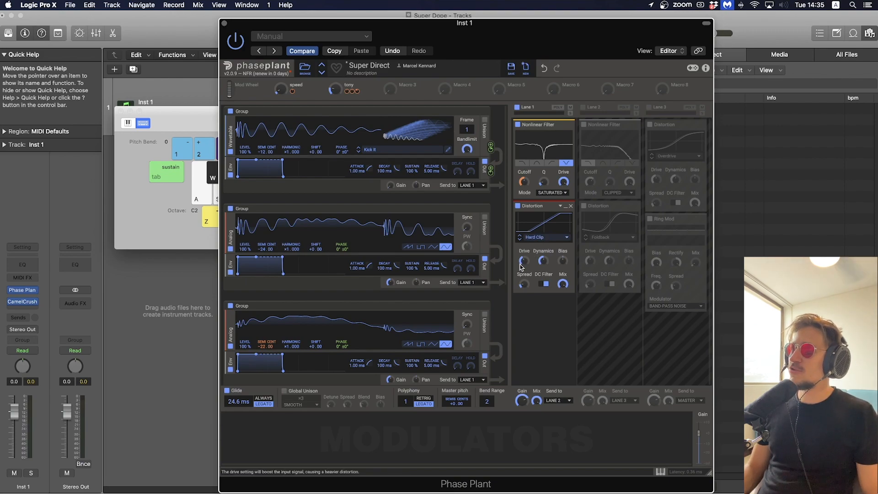
{"action": "mouse_move", "coordinate": [529, 286]}
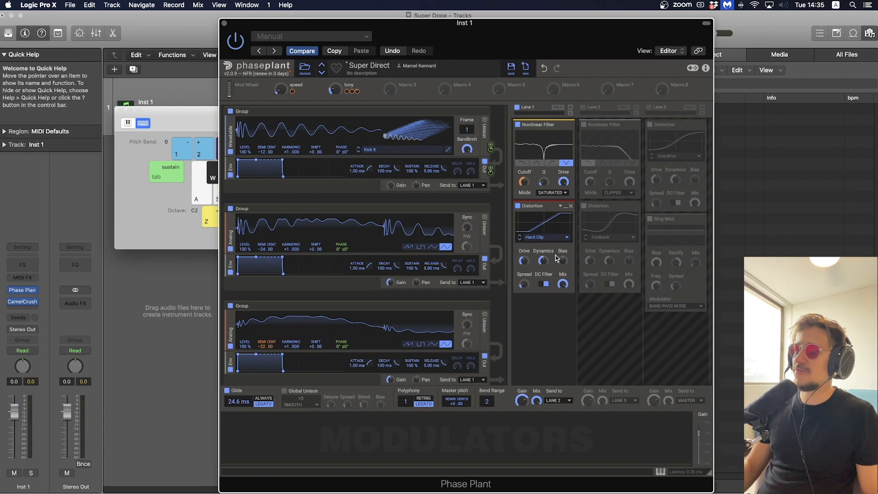
Play a note, and enable Lane 2 along with its Clipped Nonlinear Filter and Foldback Distortion.
{"action": "key", "text": "d"}
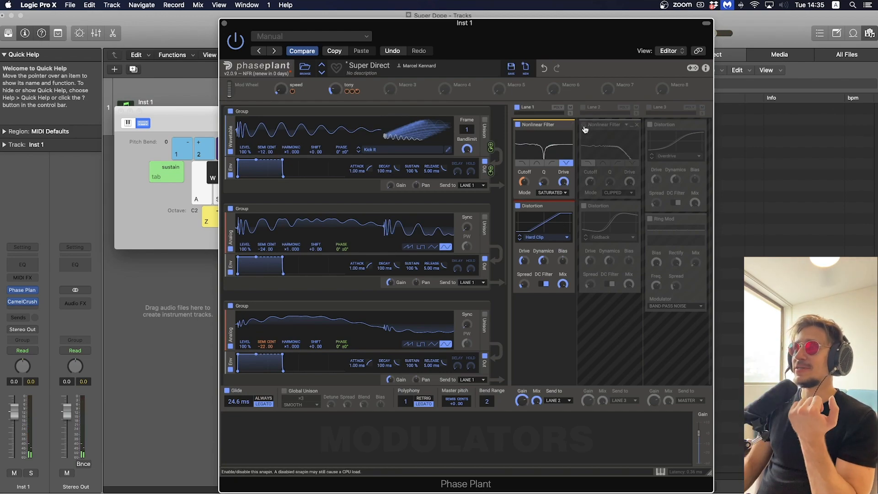
{"action": "left_click", "coordinate": [583, 108]}
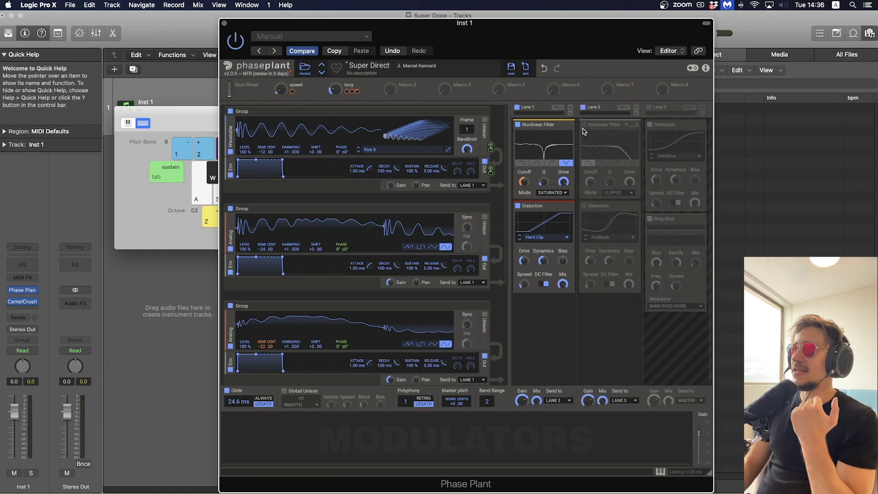
{"action": "left_click", "coordinate": [583, 124]}
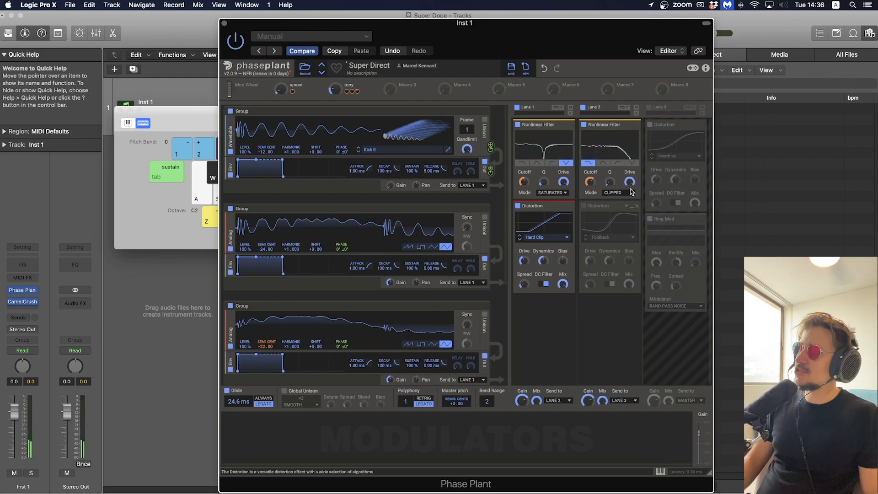
{"action": "left_click", "coordinate": [584, 206]}
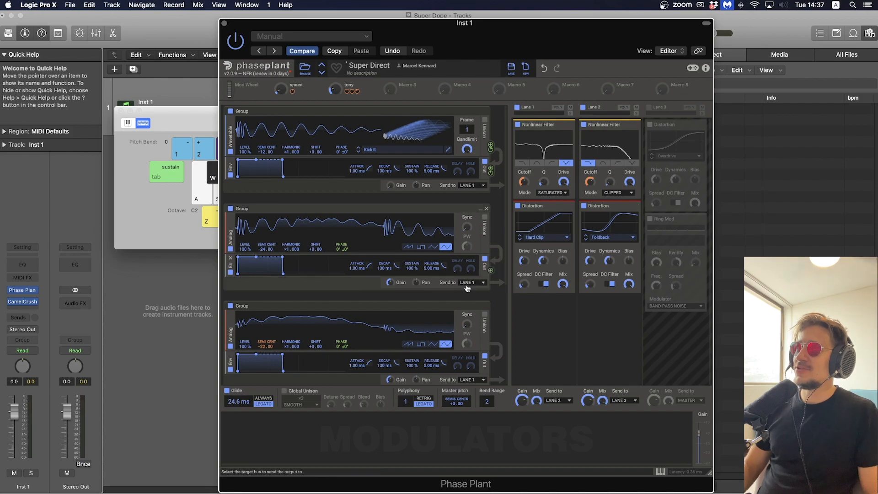
Enable Lane 3 with its Ring Mod bypassed, and compare the sound with its Overdrive Distortion off and on.
{"action": "scroll", "coordinate": [493, 297], "scroll_direction": "down", "scroll_amount": 5}
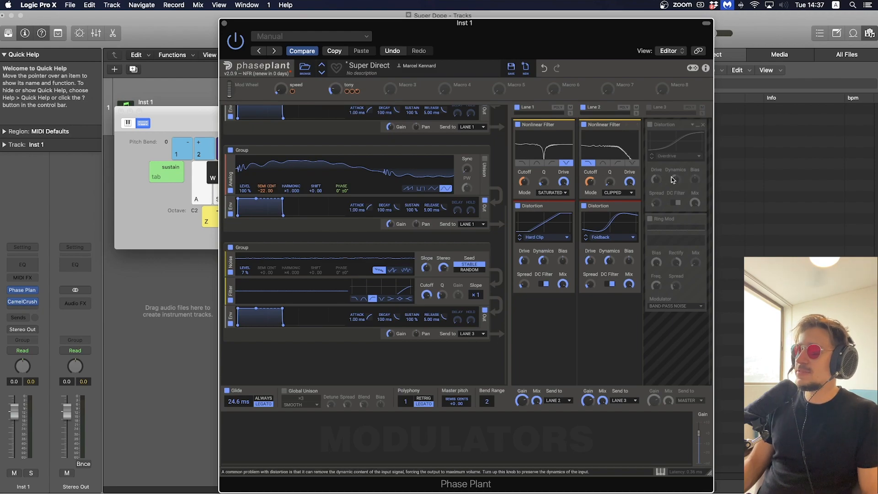
{"action": "left_click", "coordinate": [650, 107]}
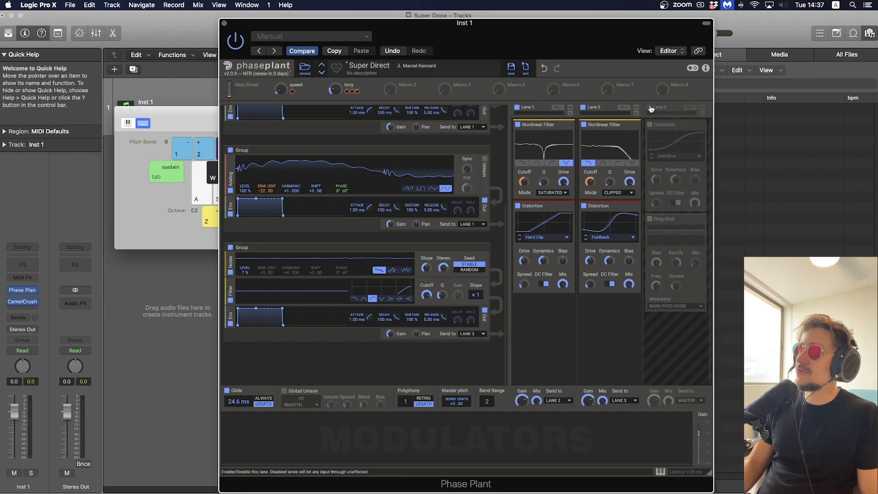
{"action": "left_click", "coordinate": [650, 219]}
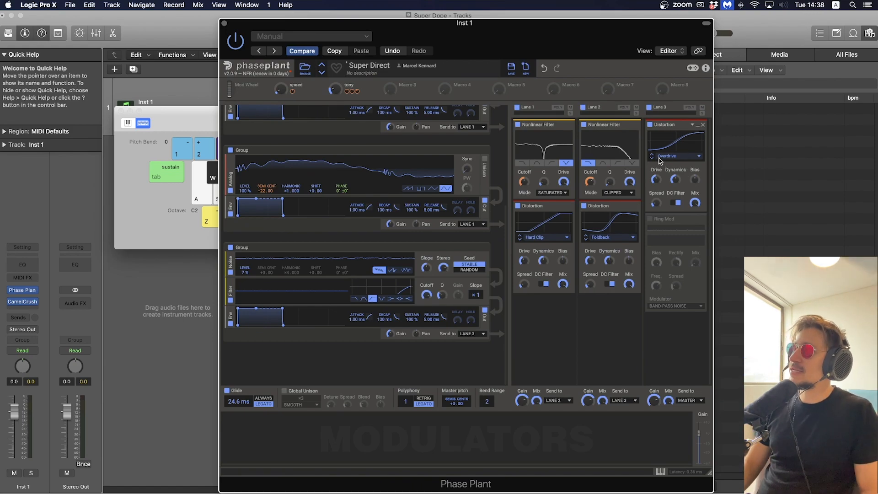
{"action": "left_click", "coordinate": [650, 126]}
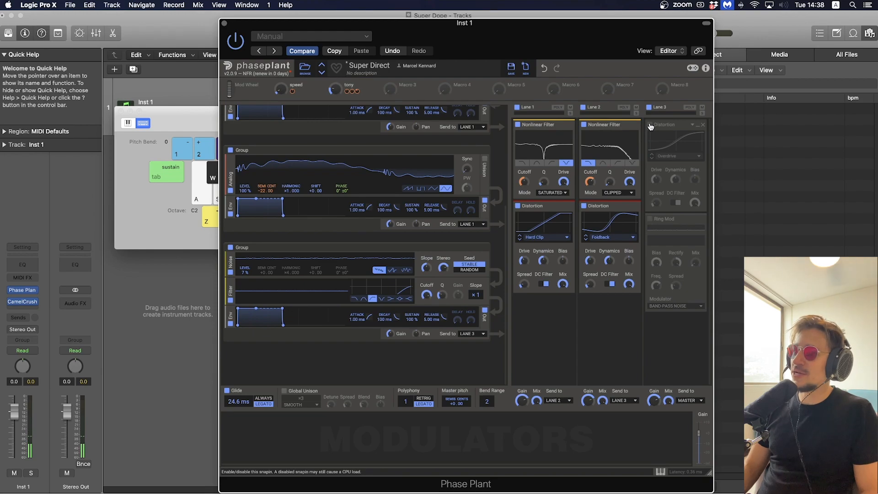
{"action": "left_click", "coordinate": [650, 125]}
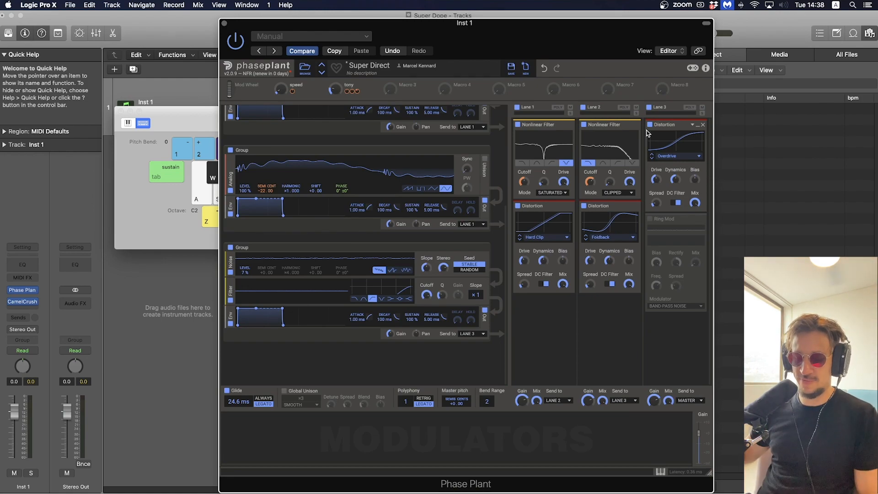
{"action": "key", "text": "f"}
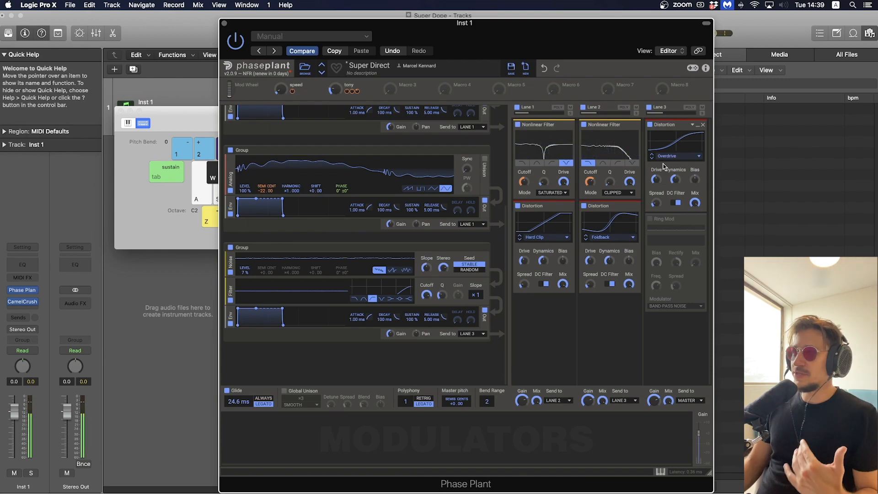
Enable the Ring Mod in Lane 3 and choose Band-Pass Noise as its modulator.
{"action": "left_click", "coordinate": [651, 219]}
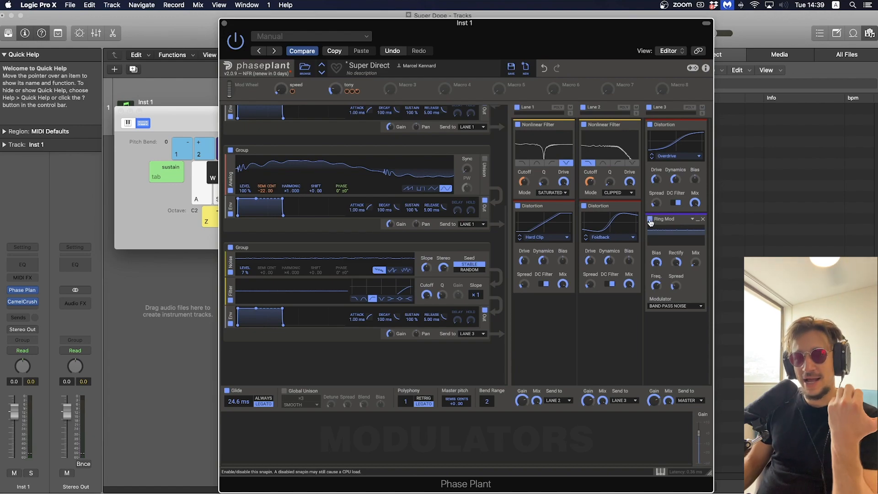
{"action": "left_click", "coordinate": [670, 306]}
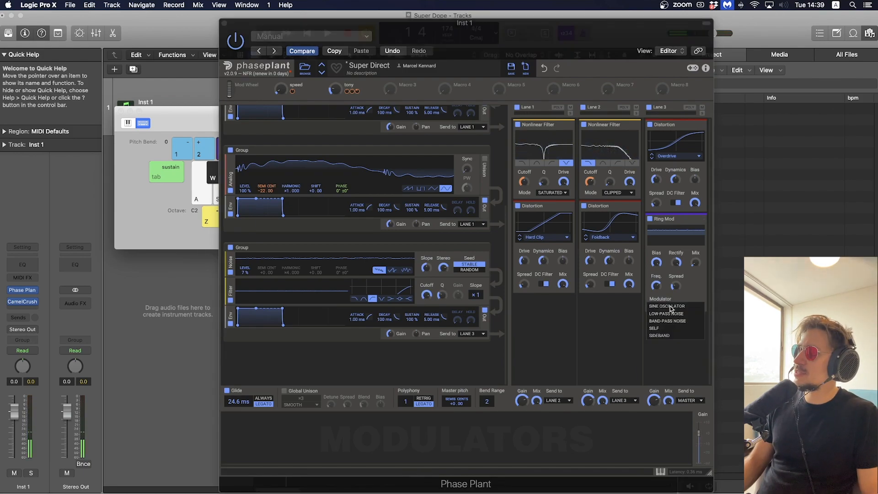
{"action": "left_click", "coordinate": [668, 320]}
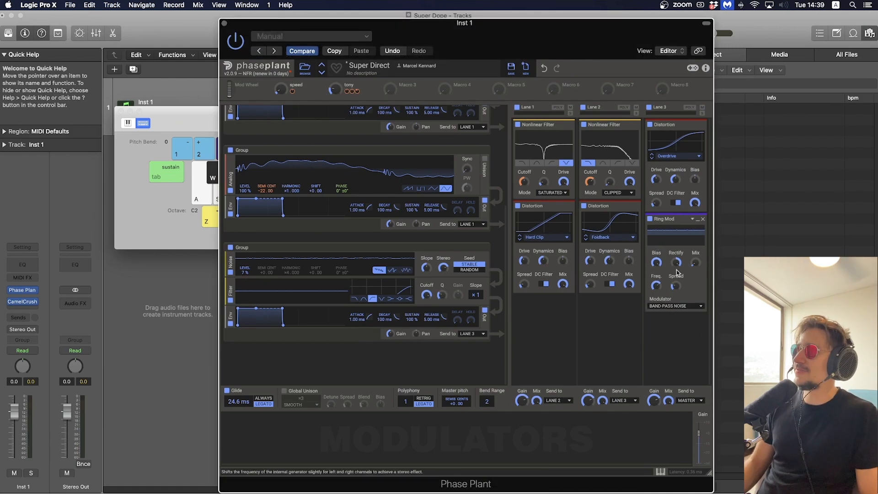
Audition the Ring Mod's Mix by sweeping it up and down, and settle on a low amount.
{"action": "left_click_drag", "start_coordinate": [696, 263], "coordinate": [696, 242]}
{"action": "left_click_drag", "start_coordinate": [696, 262], "coordinate": [696, 293]}
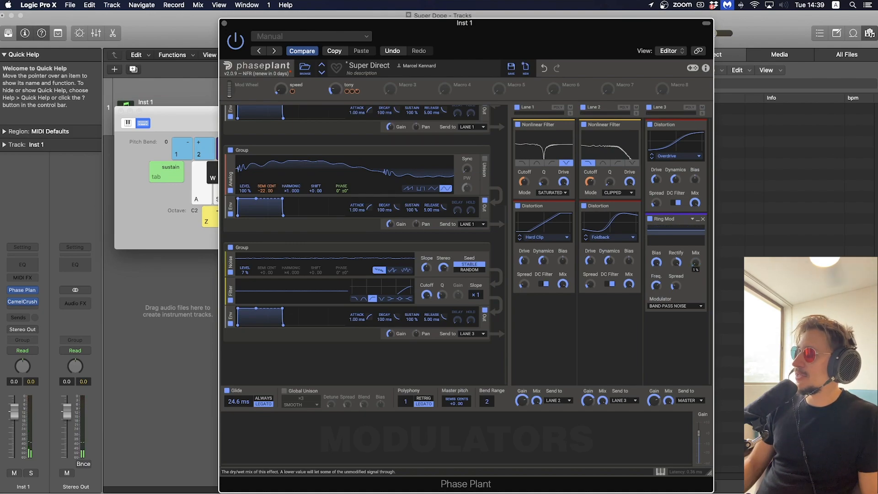
{"action": "left_click_drag", "start_coordinate": [695, 262], "coordinate": [696, 260]}
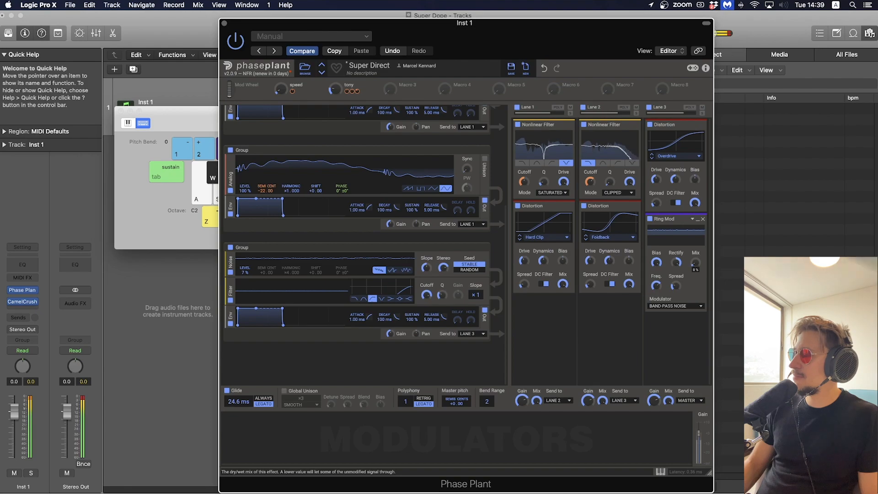
Compare the sound with the Ring Mod off and on, and examine its Freq and Spread controls.
{"action": "left_click", "coordinate": [649, 220]}
{"action": "left_click", "coordinate": [650, 220]}
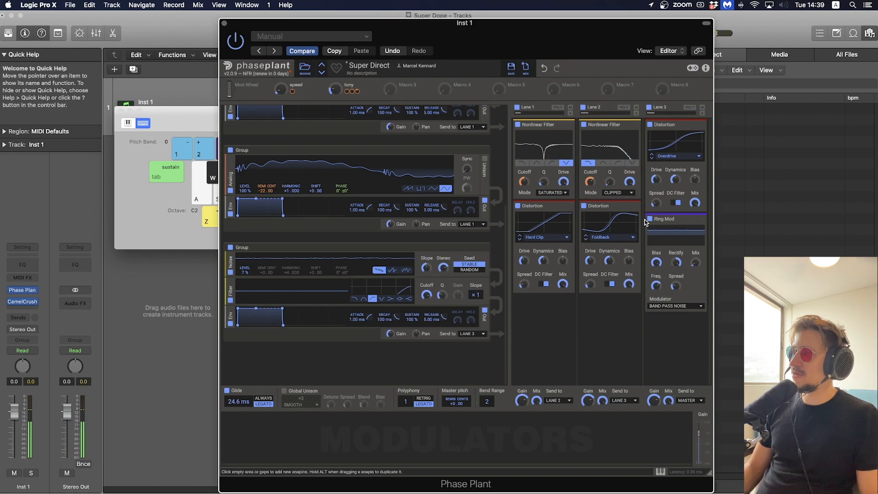
{"action": "left_click", "coordinate": [659, 285]}
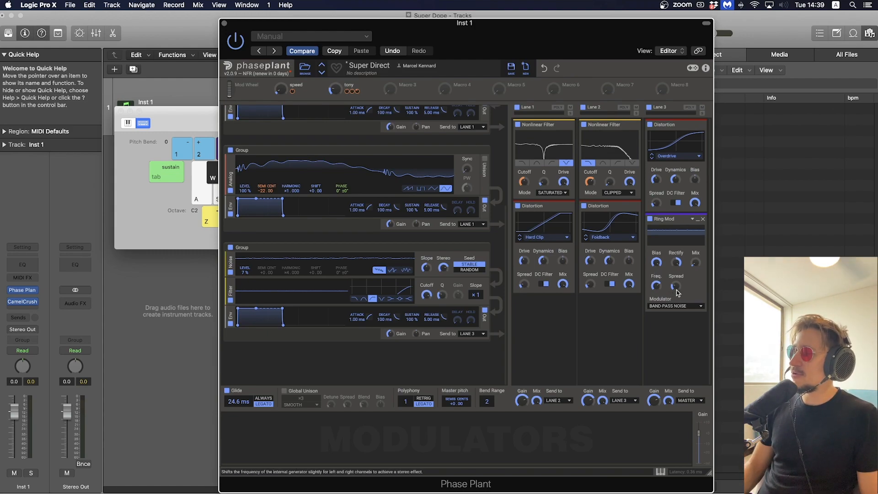
{"action": "left_click_drag", "start_coordinate": [676, 285], "coordinate": [677, 293]}
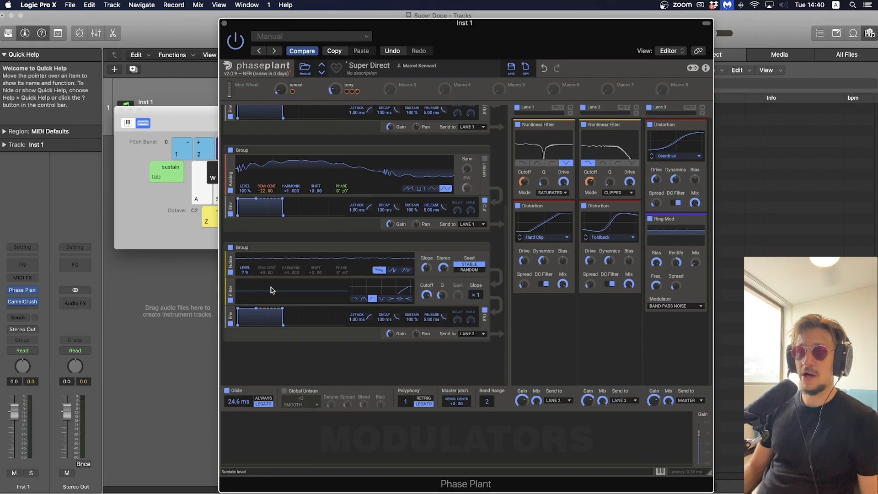
Reopen the Musical Typing keyboard and play notes to audition the full patch with all three lanes enabled.
{"action": "key", "text": "super+k"}
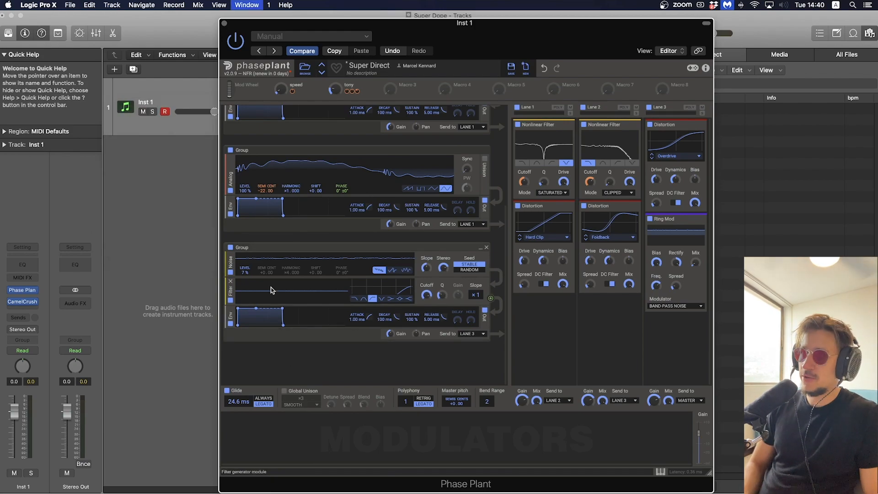
{"action": "key", "text": "super+k"}
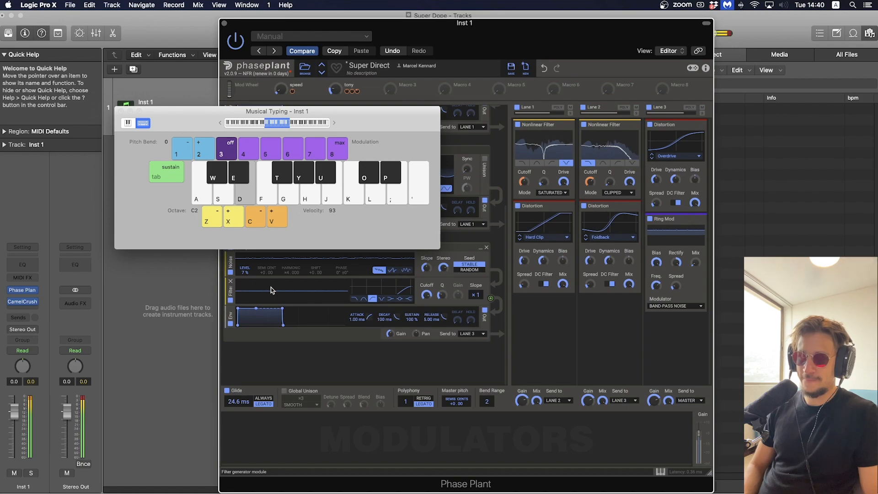
{"action": "key", "text": "d"}
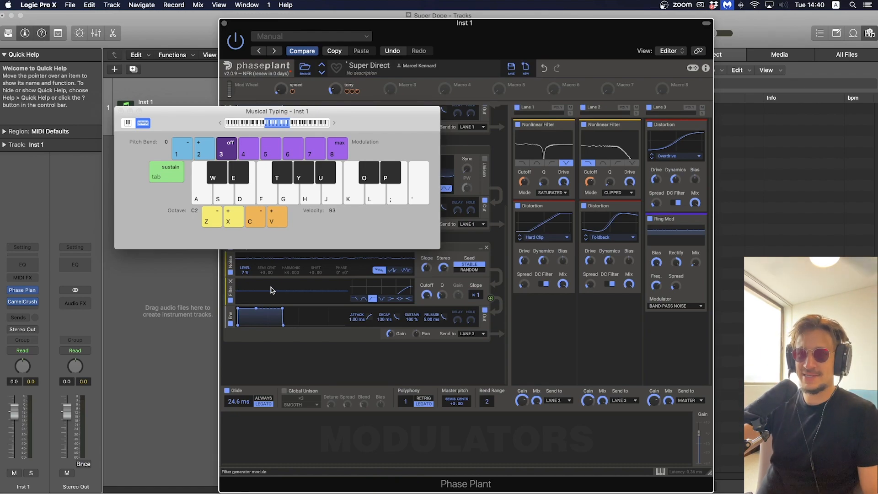
{"action": "key", "text": "e"}
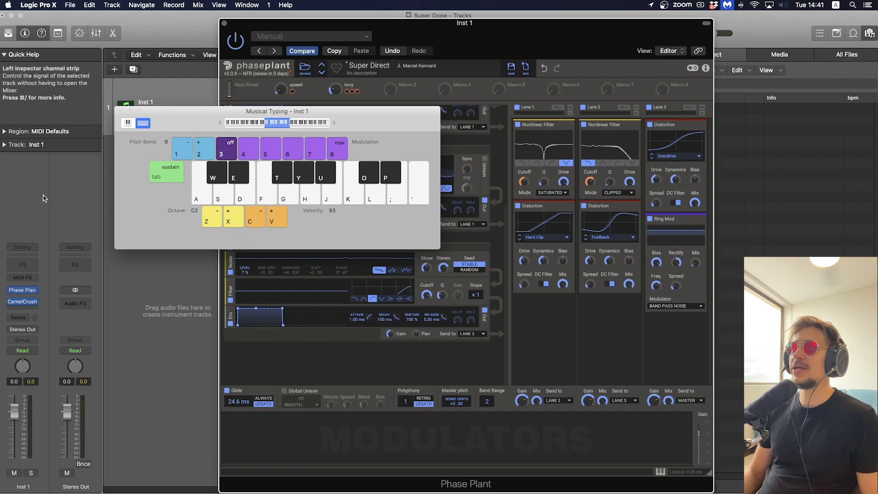
Close the Musical Typing keyboard and check the DC Filter of Lane 1's Hard Clip Distortion.
{"action": "left_click", "coordinate": [120, 111]}
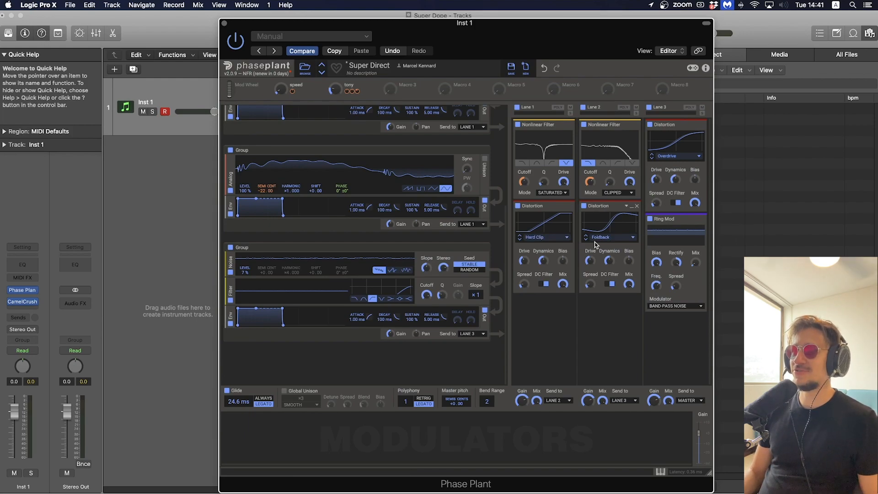
{"action": "left_click", "coordinate": [546, 284]}
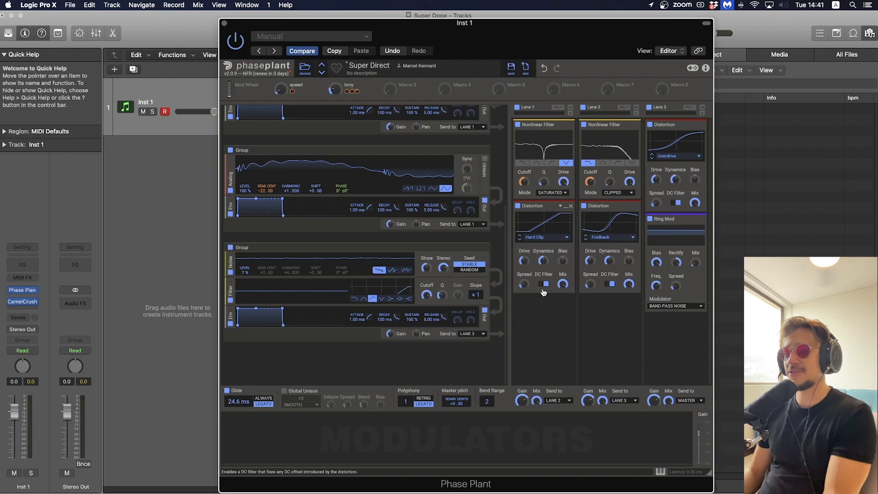